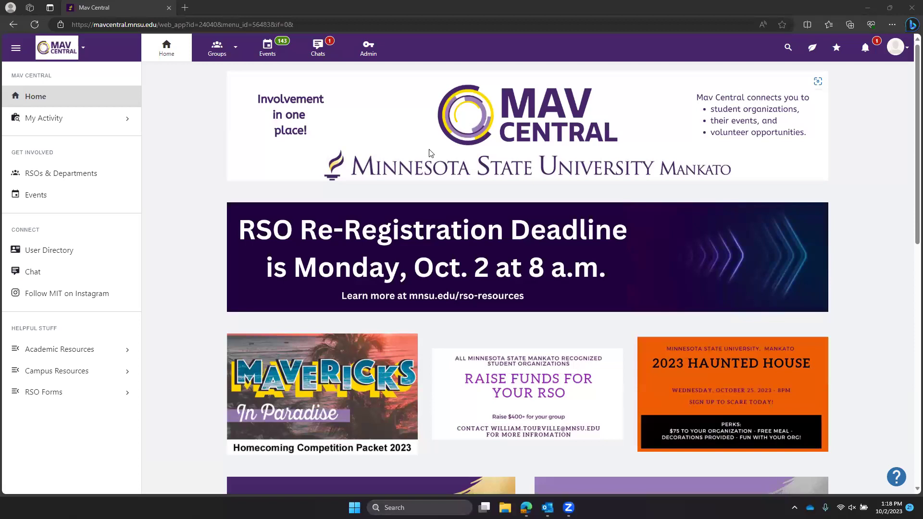
Step: Open My Service Hours from the My Activity section of the sidebar
left_click(76, 120)
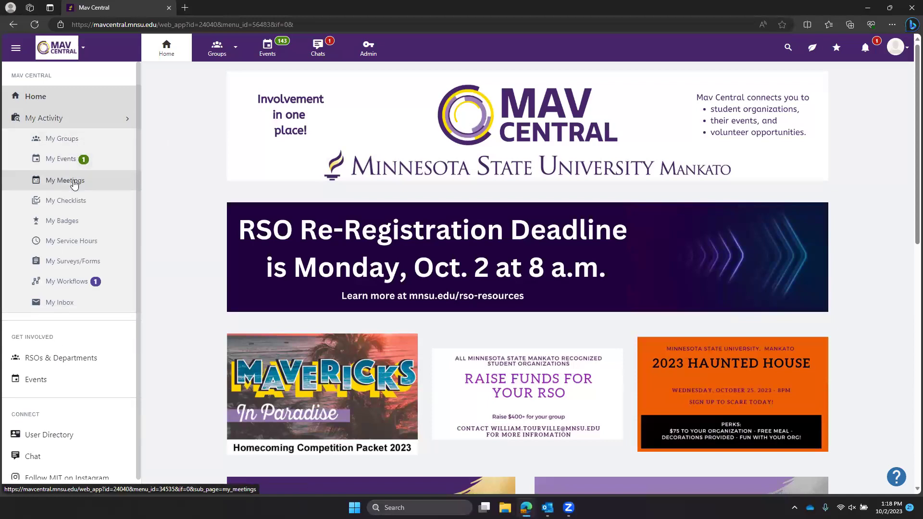
left_click(80, 241)
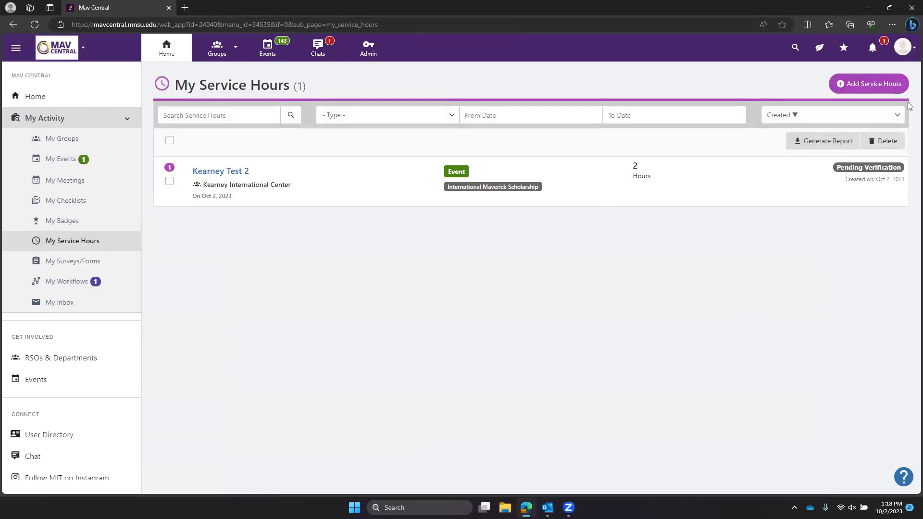
Step: Start a new service hours entry with type Experience
left_click(875, 87)
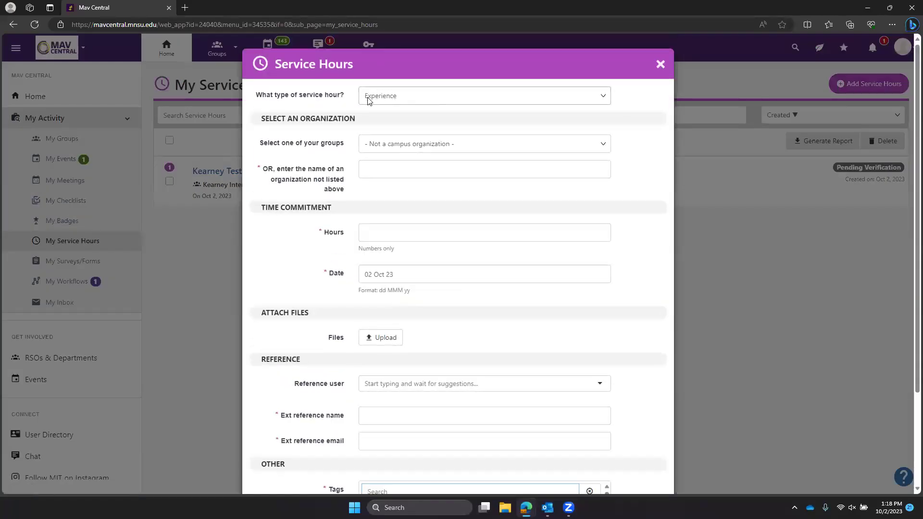
left_click(409, 99)
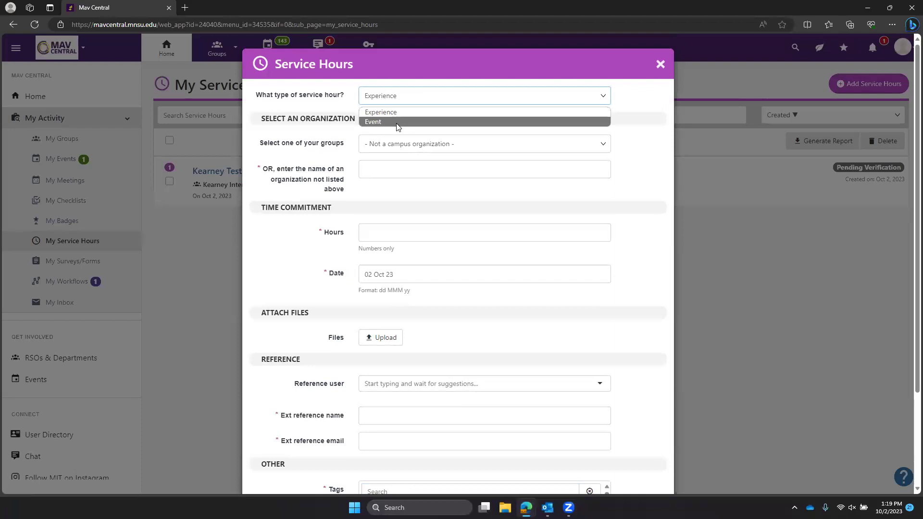
left_click(404, 97)
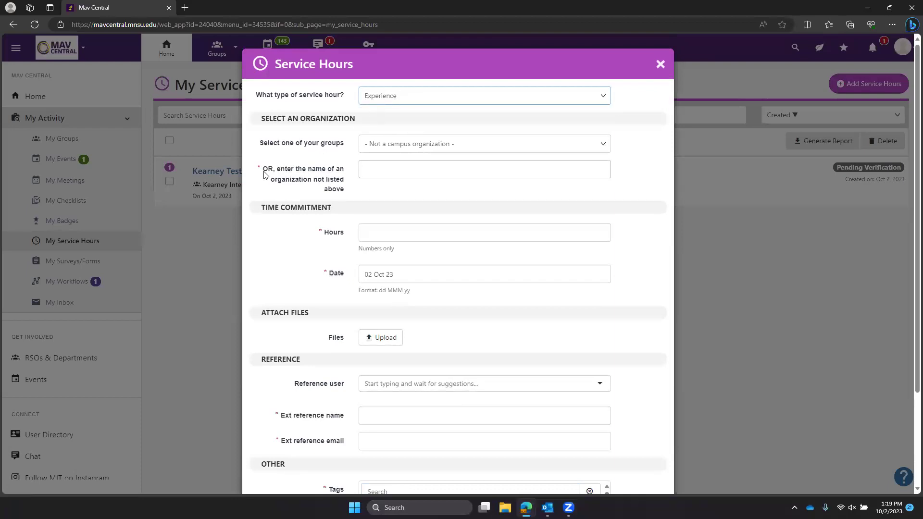
Step: Enter organization Humane Society and 2 hours
left_click(417, 169)
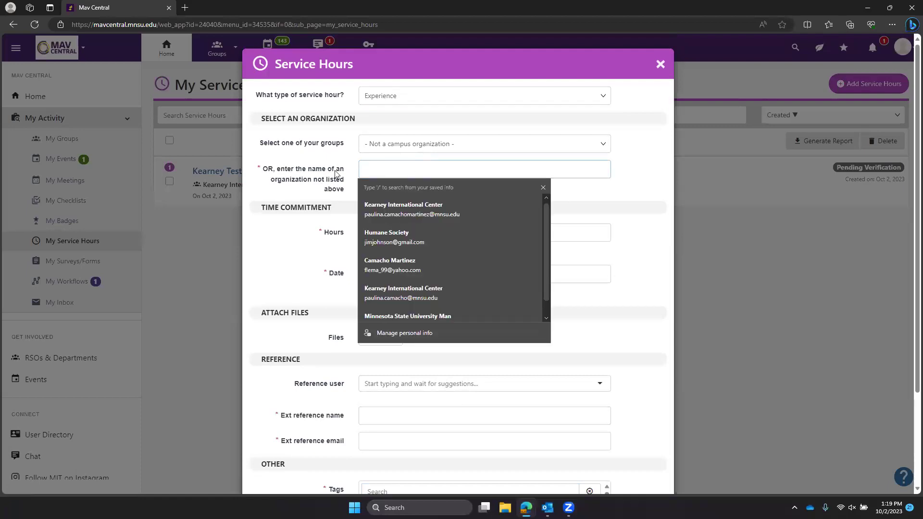
left_click(627, 186)
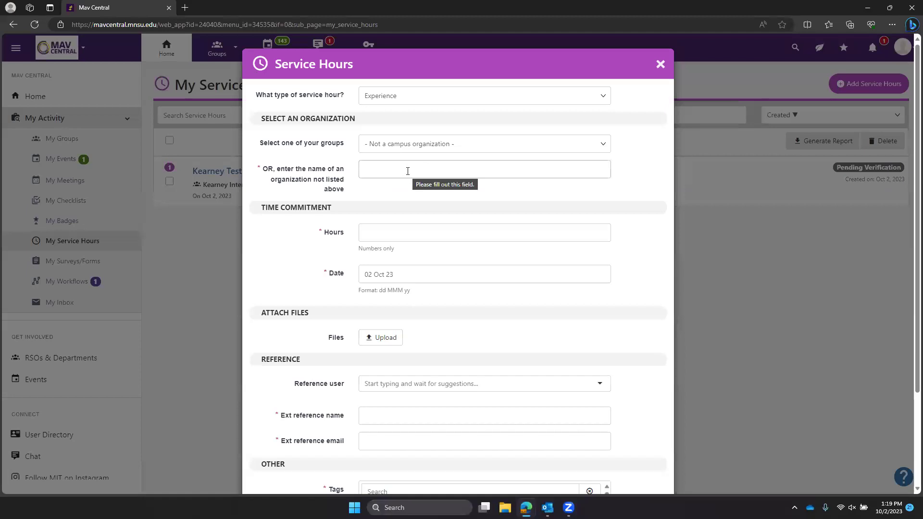
left_click(408, 171)
type("Hu")
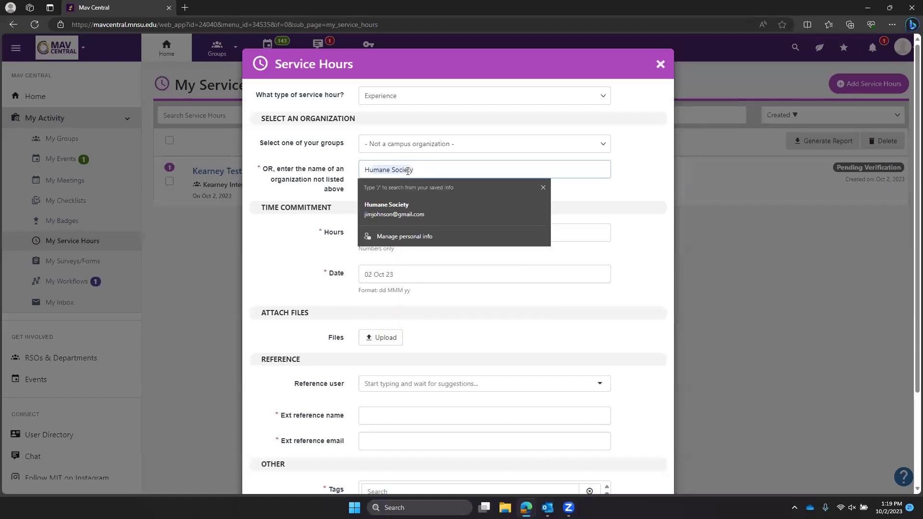
type("ma")
type("ne Society")
left_click(570, 193)
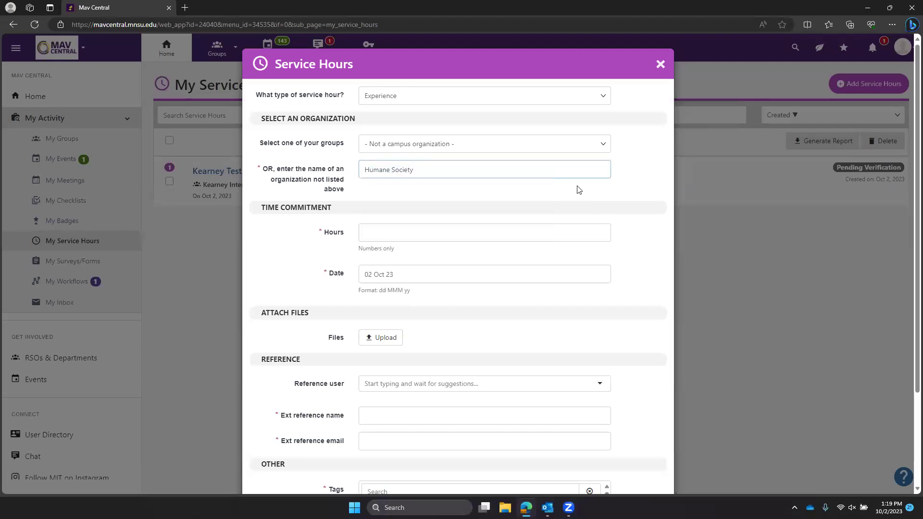
left_click(391, 229)
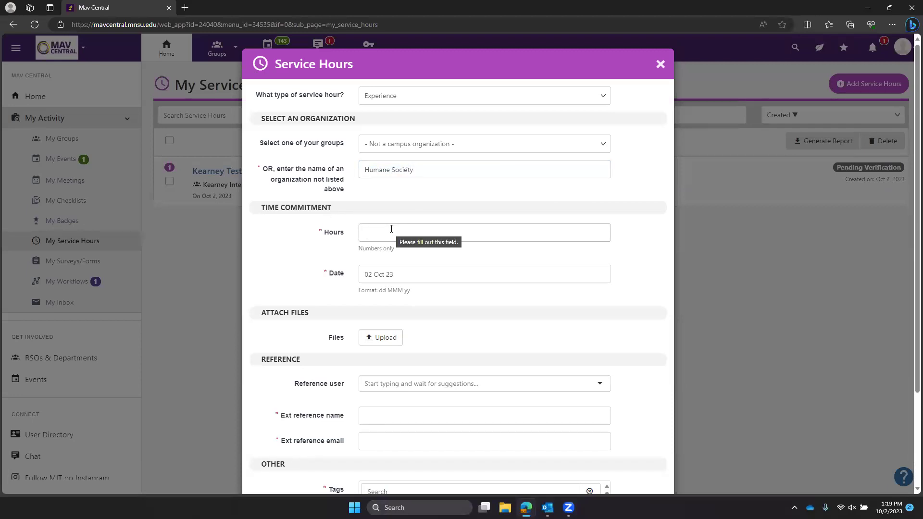
type("2")
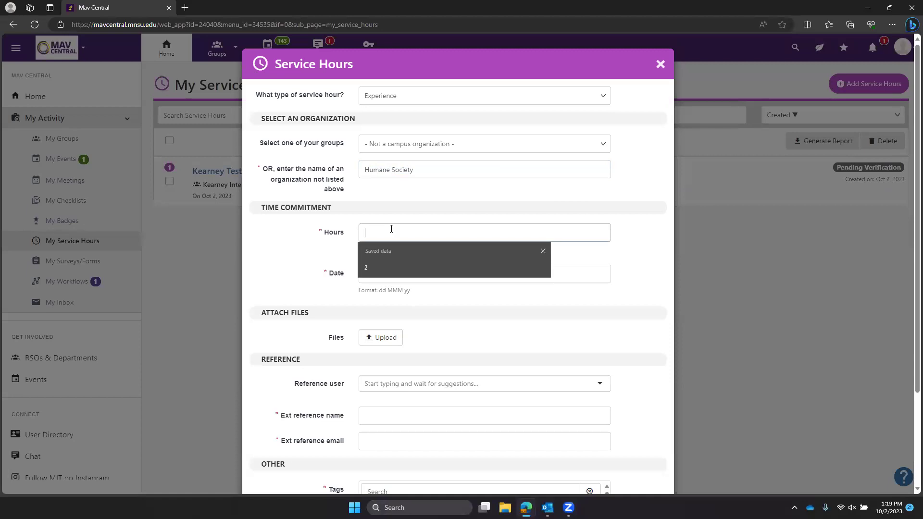
left_click(525, 253)
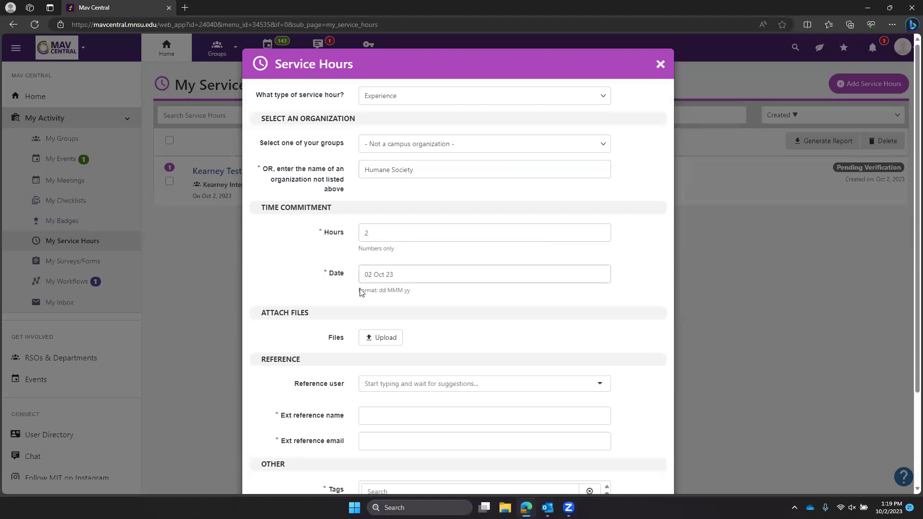
scroll(431, 340, "down", 1)
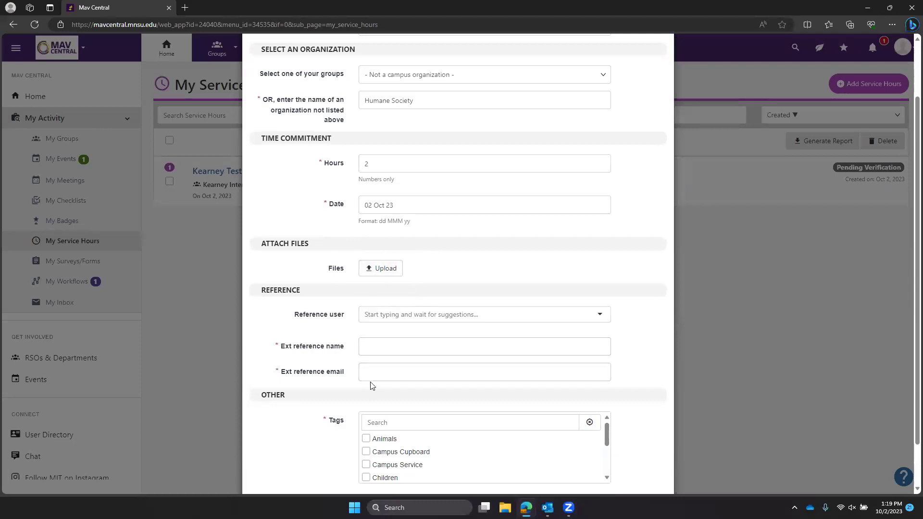
Step: Fill in the external reference name, and autofill the reference email from saved suggestions
left_click(378, 348)
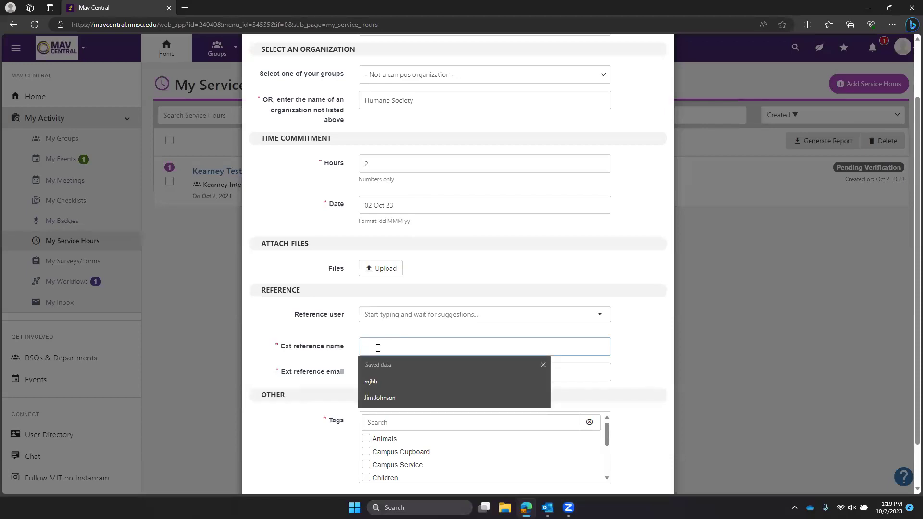
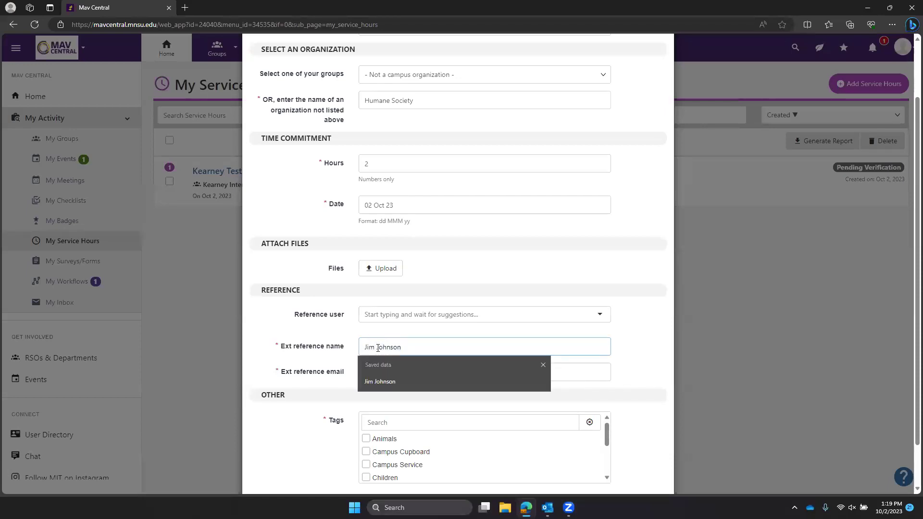
left_click(317, 329)
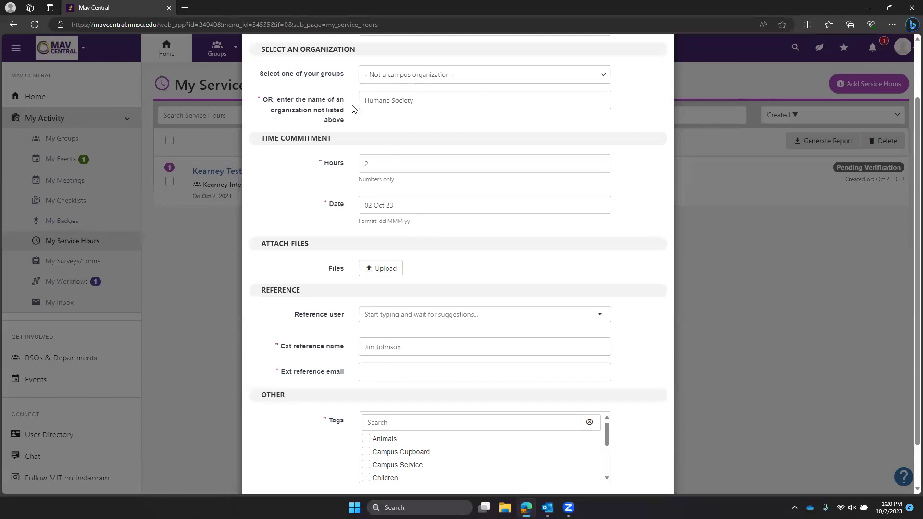
left_click(387, 372)
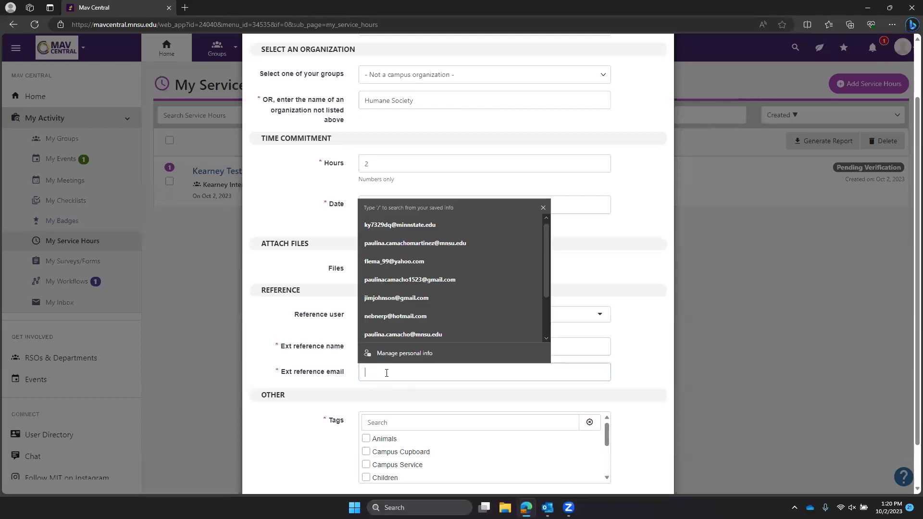
type("jim")
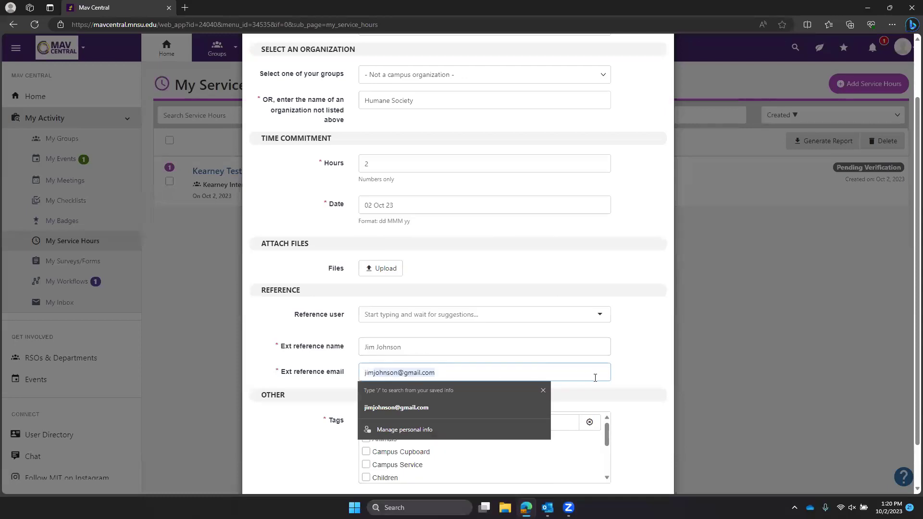
left_click(388, 375)
left_click(396, 408)
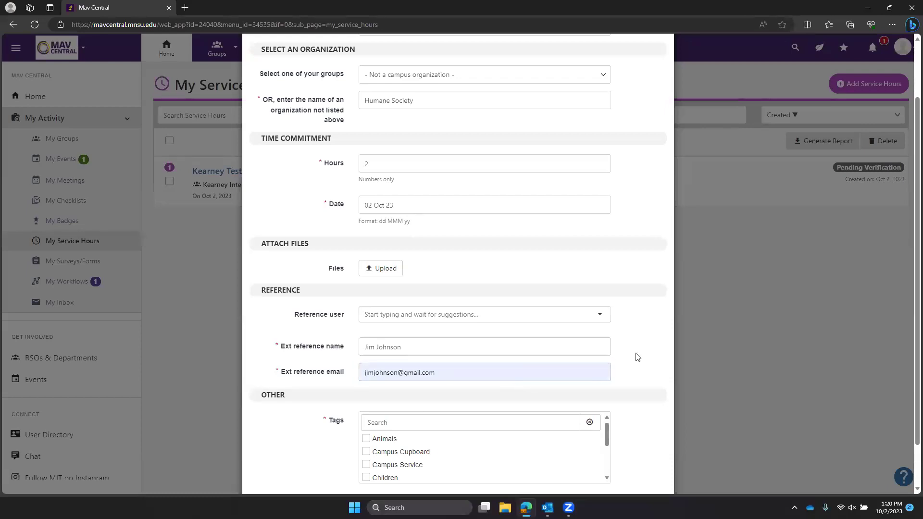
scroll(638, 357, "down", 2)
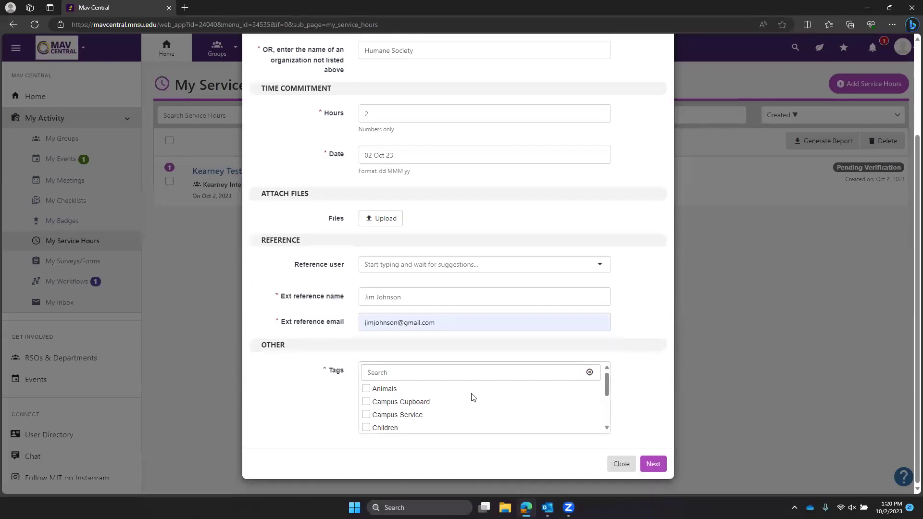
scroll(472, 397, "down", 2)
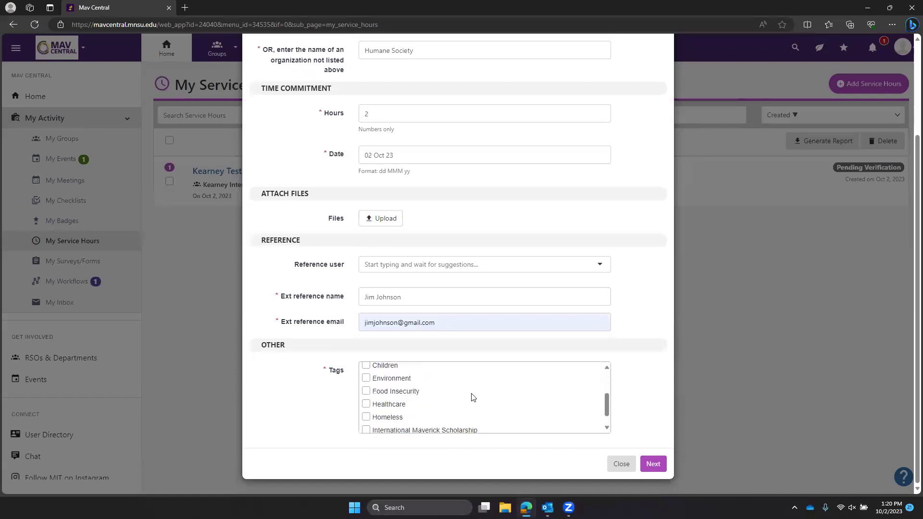
scroll(472, 397, "down", 2)
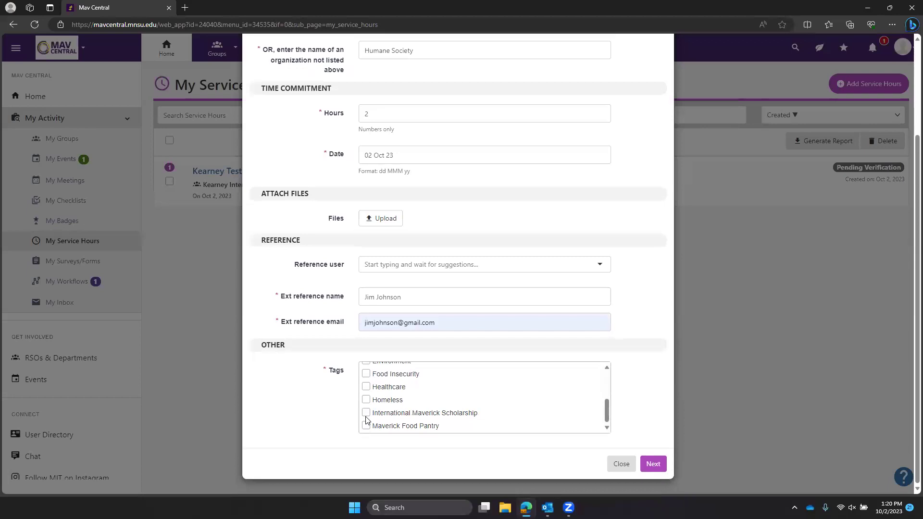
Step: Check the International Maverick Scholarship tag and advance to the Experience step
left_click(366, 413)
left_click(652, 463)
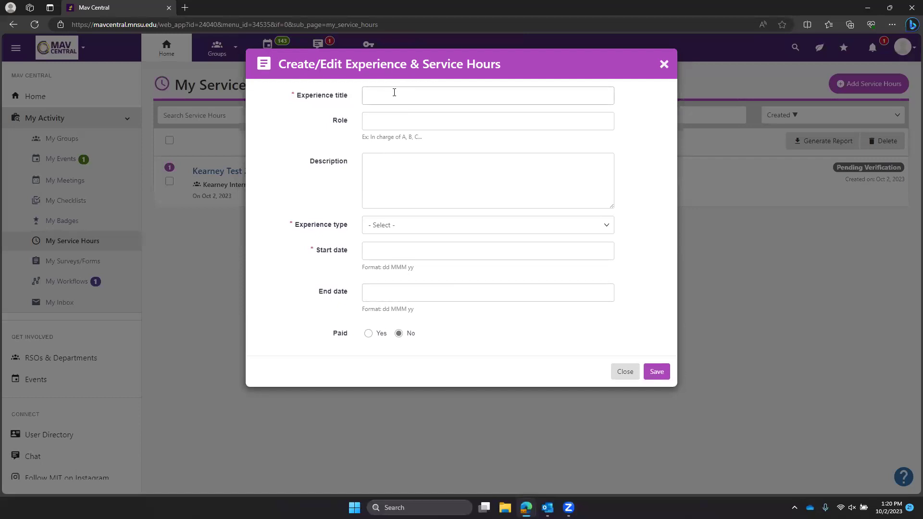
Step: Enter title 'Dog walking' and a description about walking homeless animals
left_click(394, 93)
type("Dog walking")
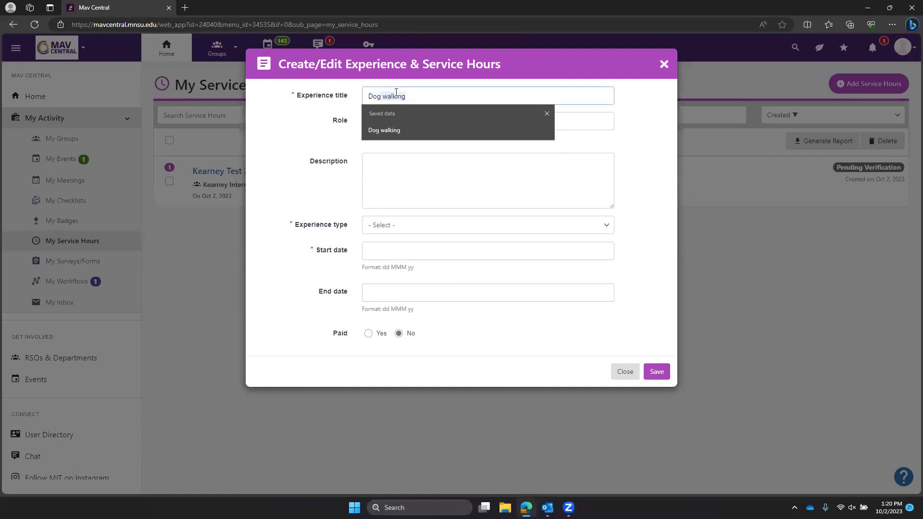
left_click(295, 155)
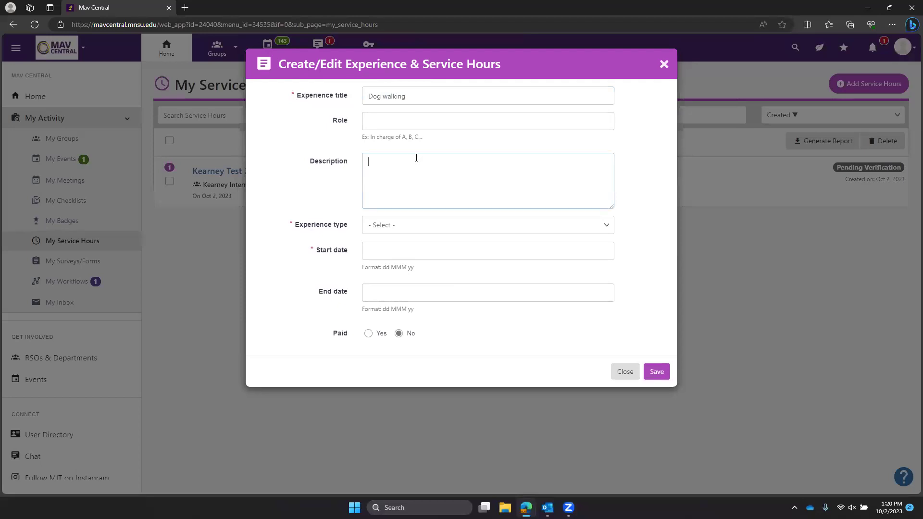
type("I helped at the")
type(" Hu")
type("man Society of")
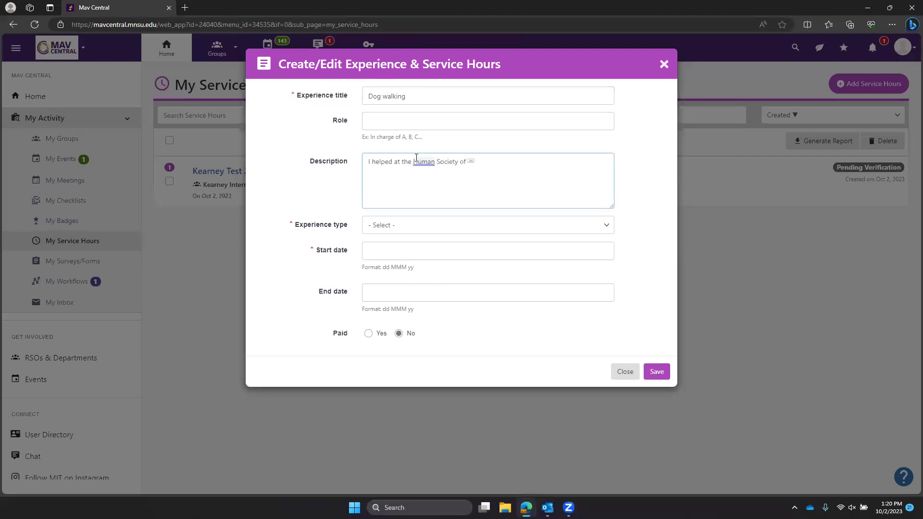
key("BackSpace")
key("BackSpace")
key("BackSpace")
type("e Society walking ho")
type("meless animals")
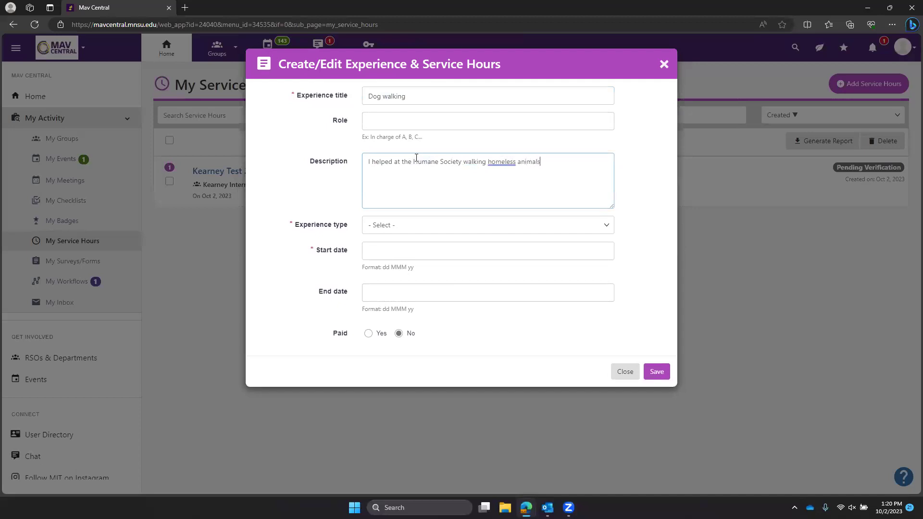
Step: Set experience type to Community service event with start date 02 Oct 23
left_click(393, 225)
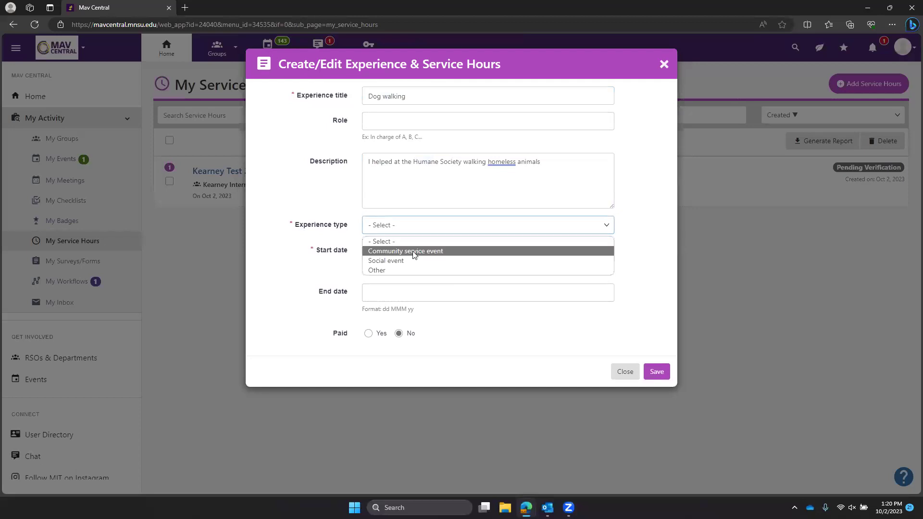
left_click(432, 252)
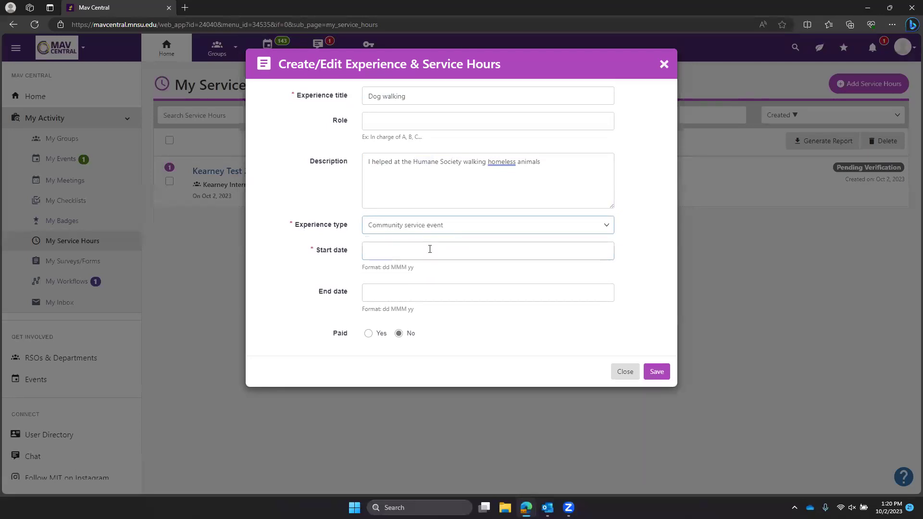
left_click(375, 251)
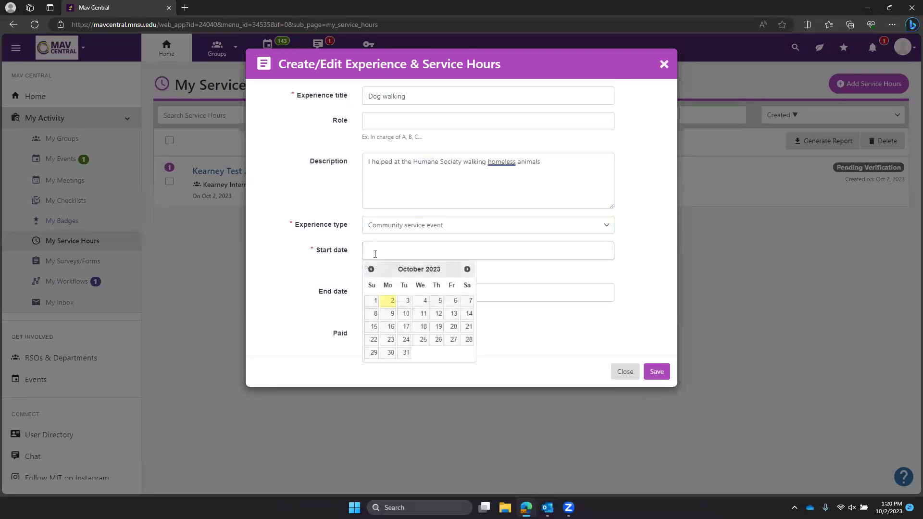
left_click(391, 302)
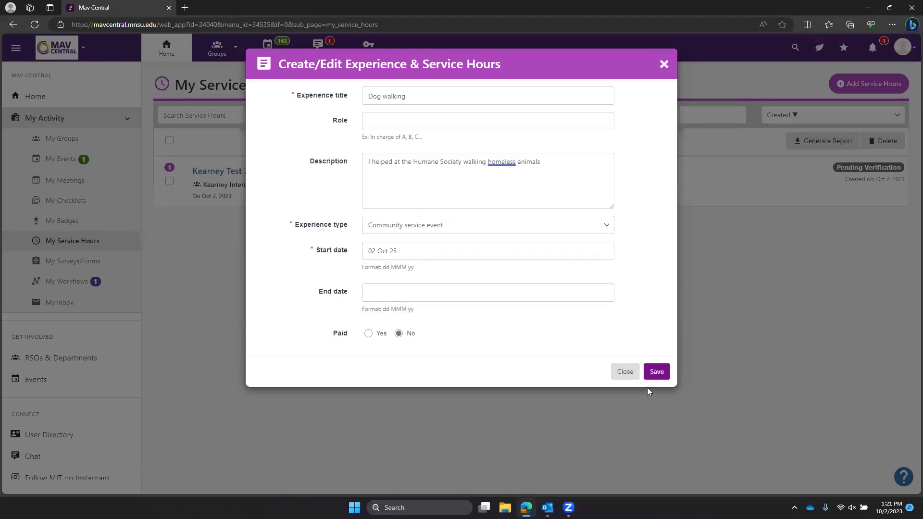
Step: Save the Dog walking experience in the Create/Edit dialog
left_click(658, 373)
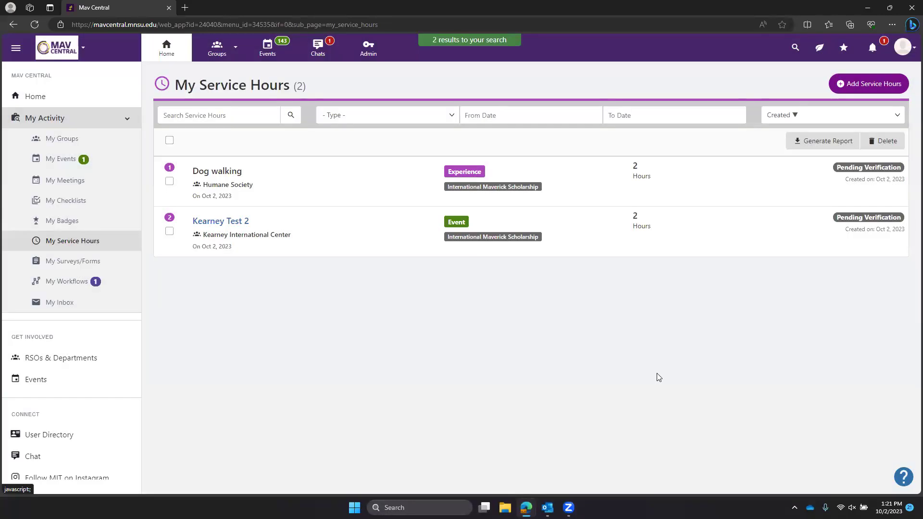